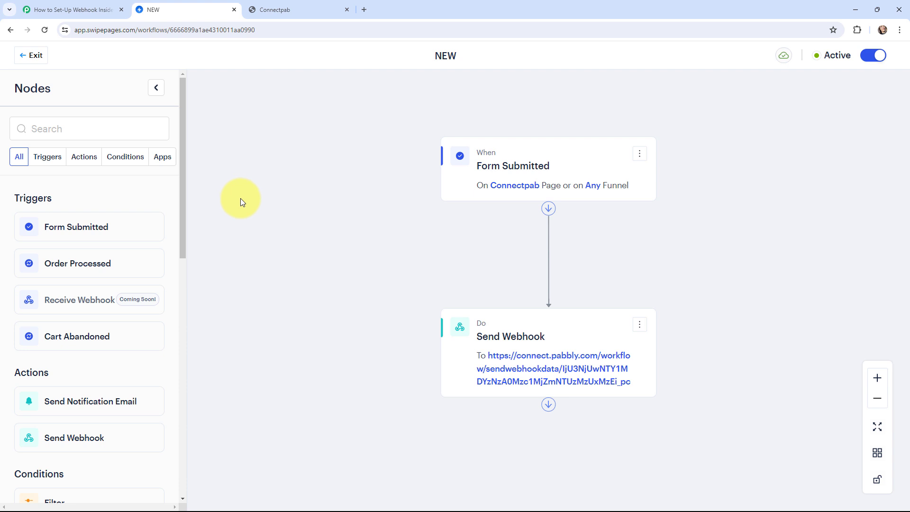
Step: Switch to the Pabbly Connect workflow 'How to Set-Up Webhook Inside Swipe Pages'
{"action": "left_click", "coordinate": [73, 10]}
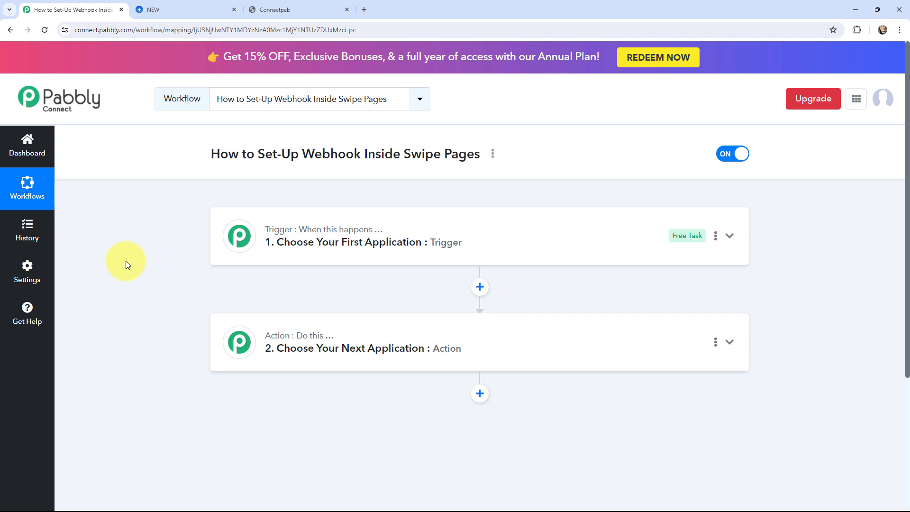
Step: Search 'swipe pa', pick Swipe Pages as the trigger app, and list its trigger events
{"action": "left_click", "coordinate": [240, 234]}
{"action": "left_click", "coordinate": [298, 305]}
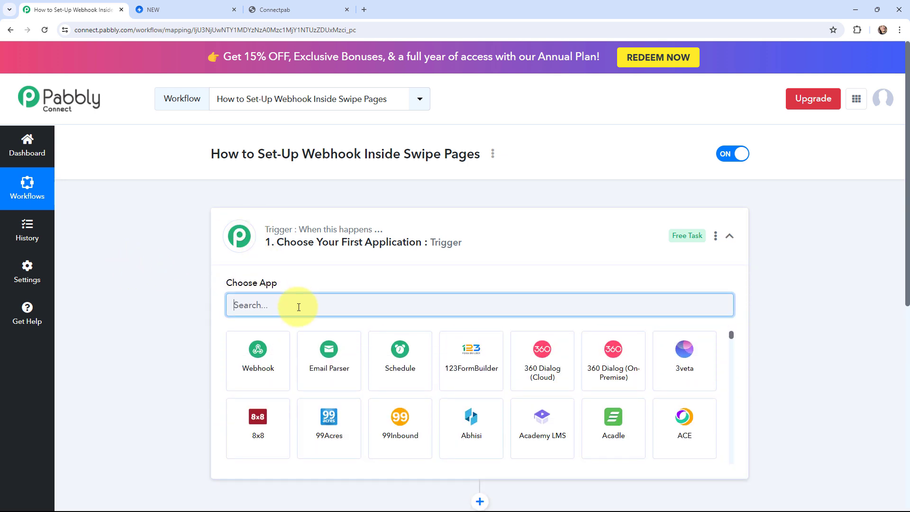
{"action": "type", "text": "swipe pages"}
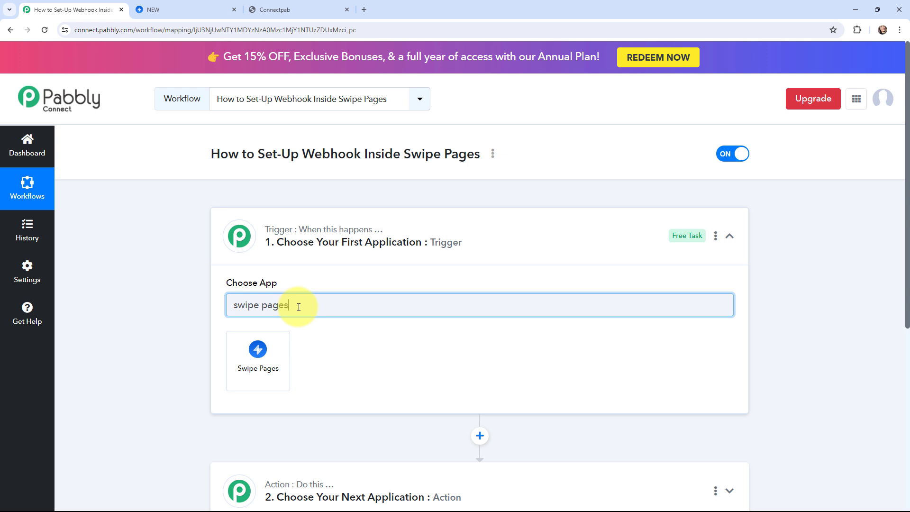
{"action": "left_click", "coordinate": [240, 347]}
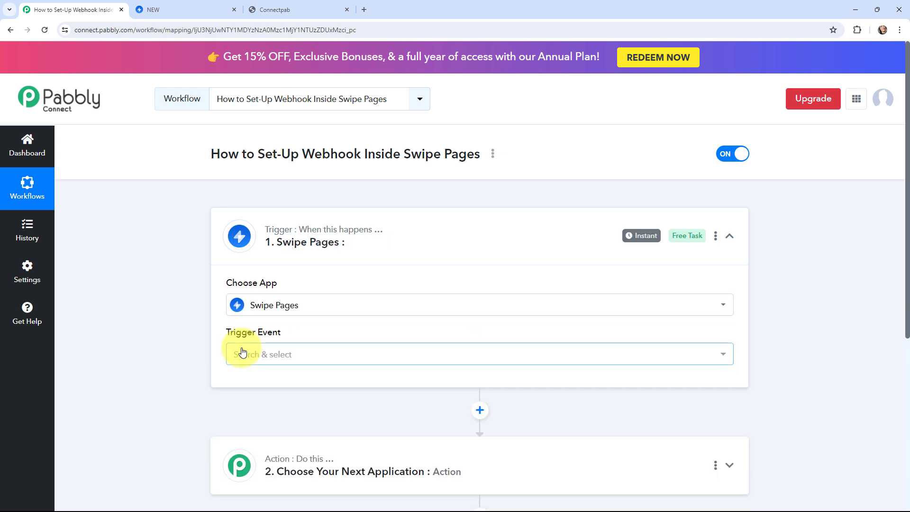
{"action": "left_click", "coordinate": [243, 352]}
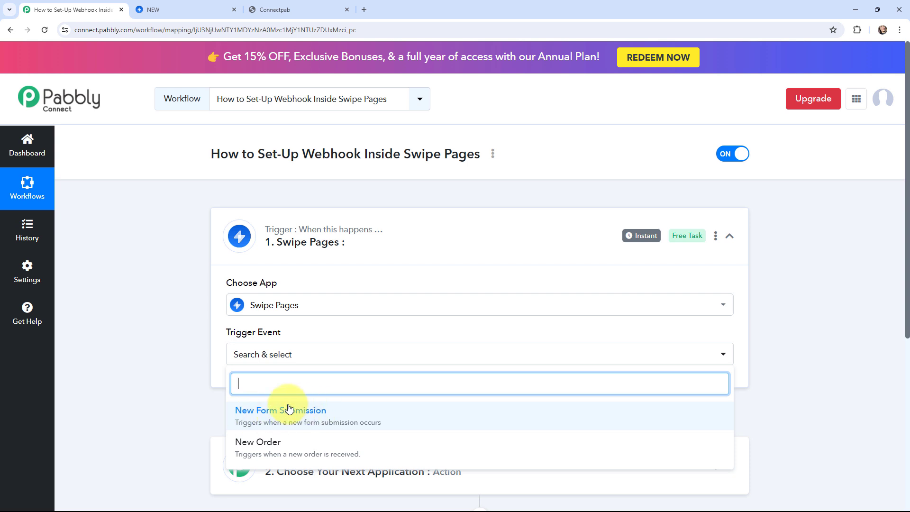
{"action": "left_click", "coordinate": [311, 6]}
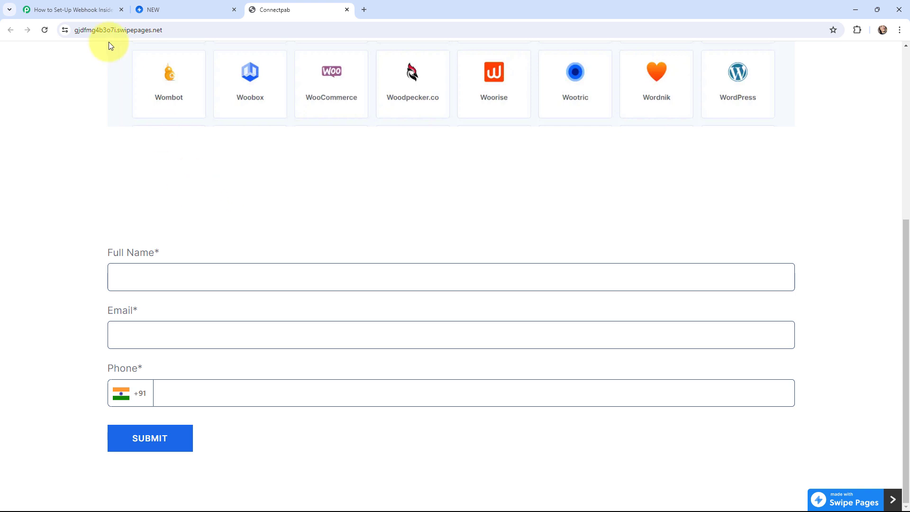
{"action": "left_click", "coordinate": [104, 10]}
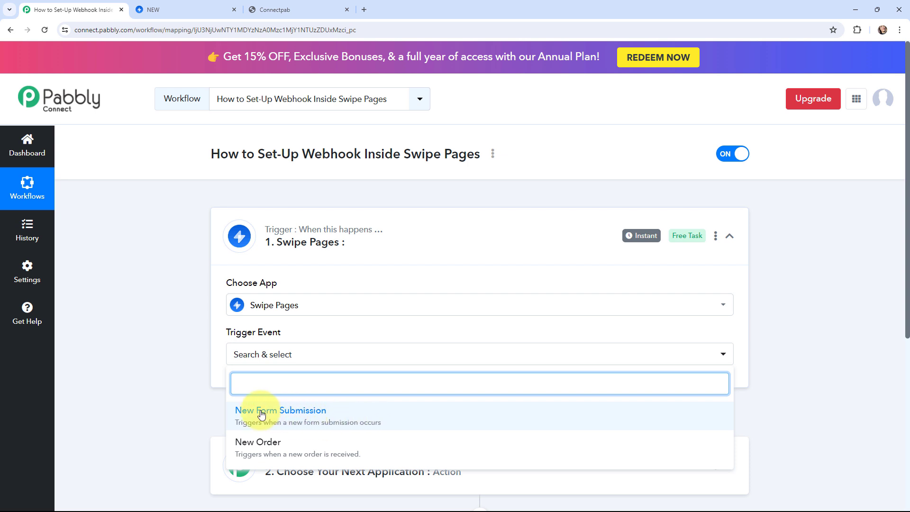
Step: Choose New Form Submission as the trigger event and review the webhook setup instructions
{"action": "left_click", "coordinate": [296, 411]}
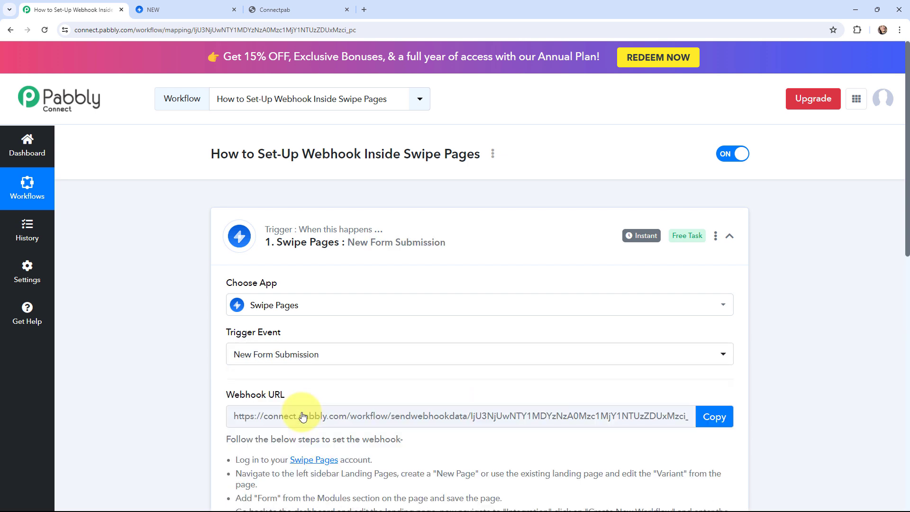
{"action": "scroll", "coordinate": [146, 343], "scroll_direction": "down", "scroll_amount": 3}
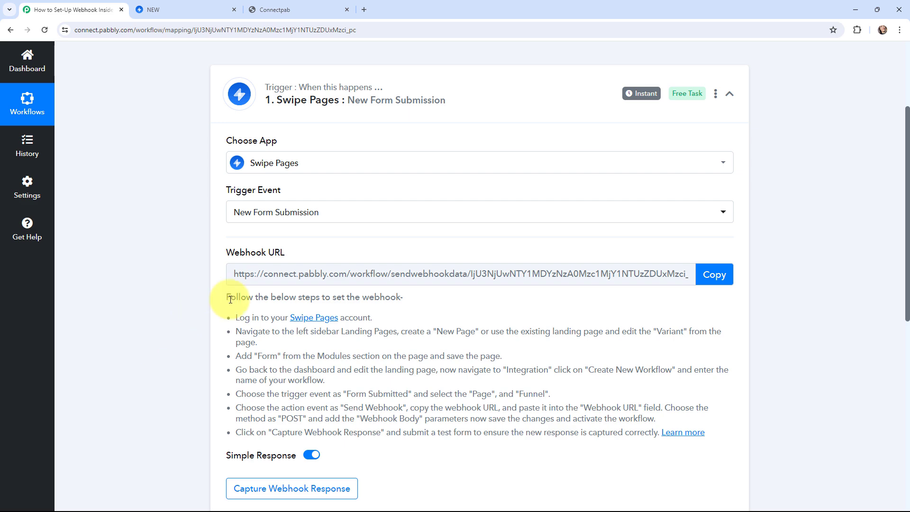
{"action": "left_click_drag", "start_coordinate": [226, 297], "coordinate": [711, 433]}
{"action": "left_click", "coordinate": [153, 287]}
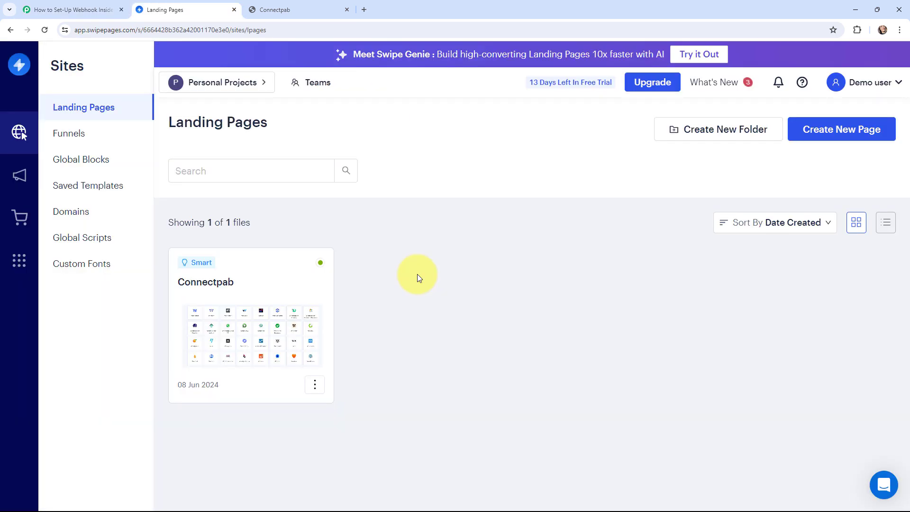
Step: From the Connectpab landing page's Integrations, get started to reach the Workflows page
{"action": "left_click", "coordinate": [250, 316]}
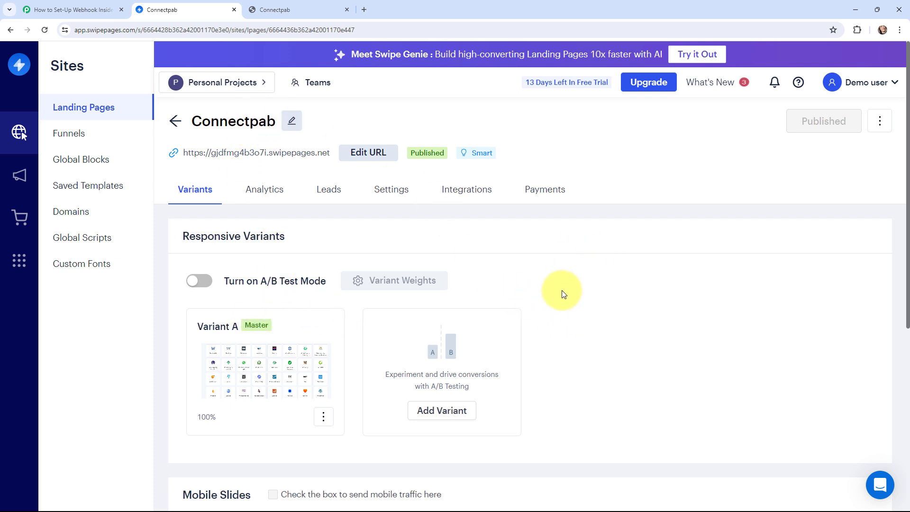
{"action": "left_click", "coordinate": [473, 195]}
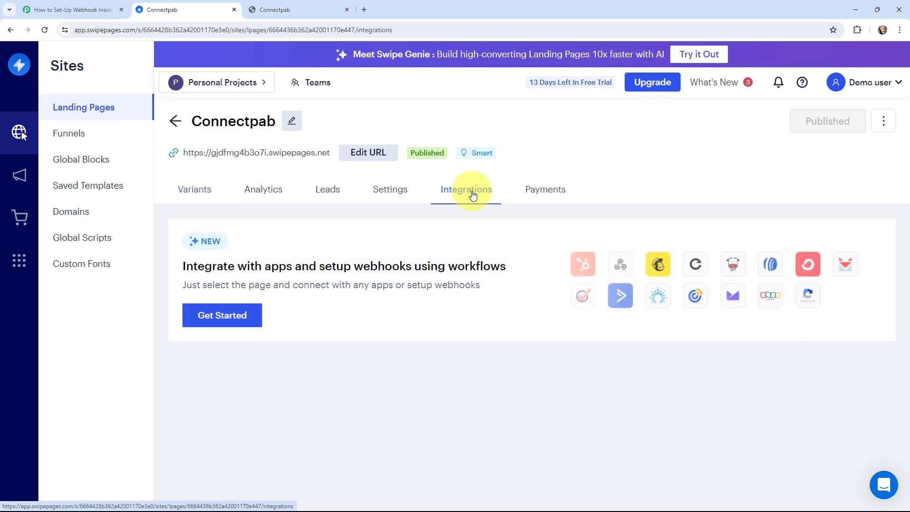
{"action": "left_click", "coordinate": [224, 320]}
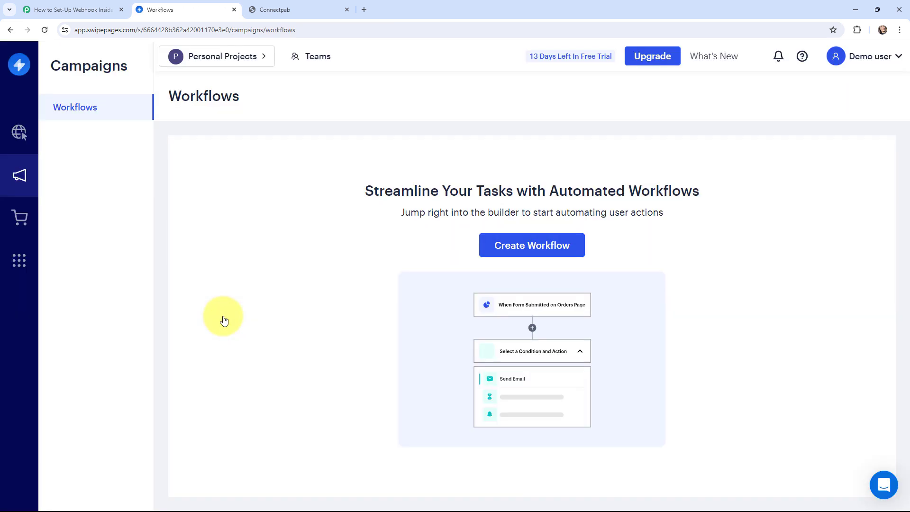
Step: Create a workflow named 'NEW' and open it in the builder
{"action": "left_click", "coordinate": [522, 250]}
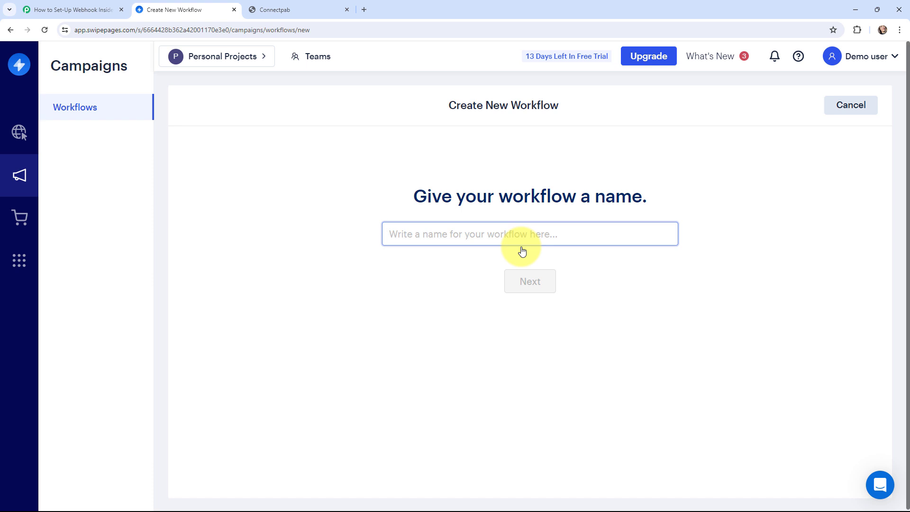
{"action": "type", "text": "NEW"}
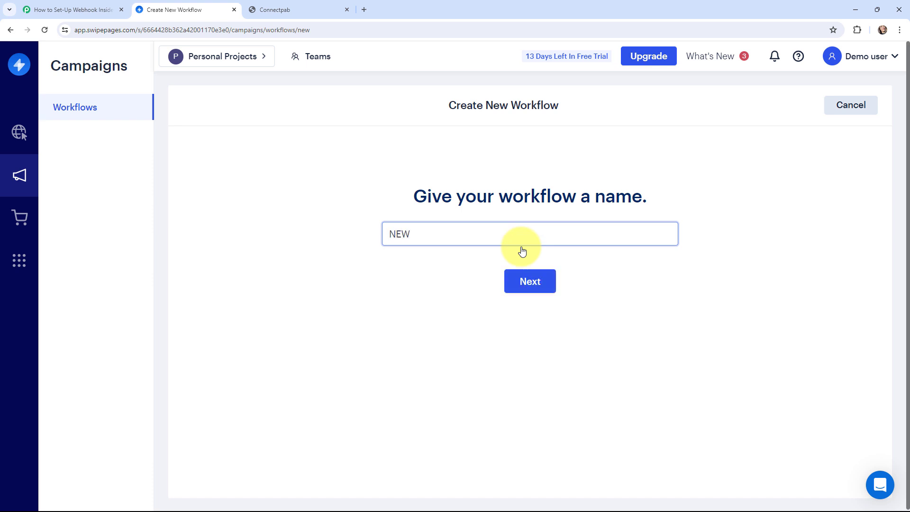
{"action": "left_click", "coordinate": [518, 276]}
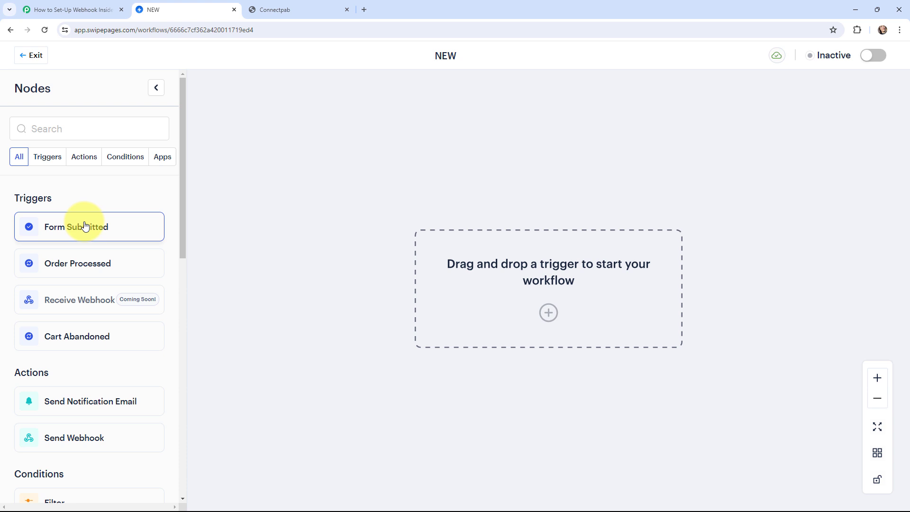
Step: Add a Form Submitted trigger limited to the selected Connectpab page
{"action": "left_click_drag", "start_coordinate": [85, 225], "coordinate": [562, 272]}
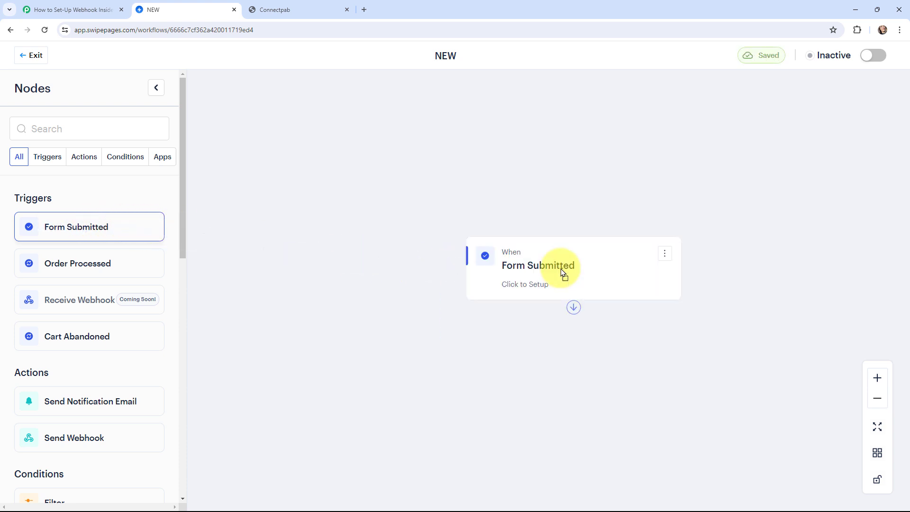
{"action": "left_click", "coordinate": [540, 287]}
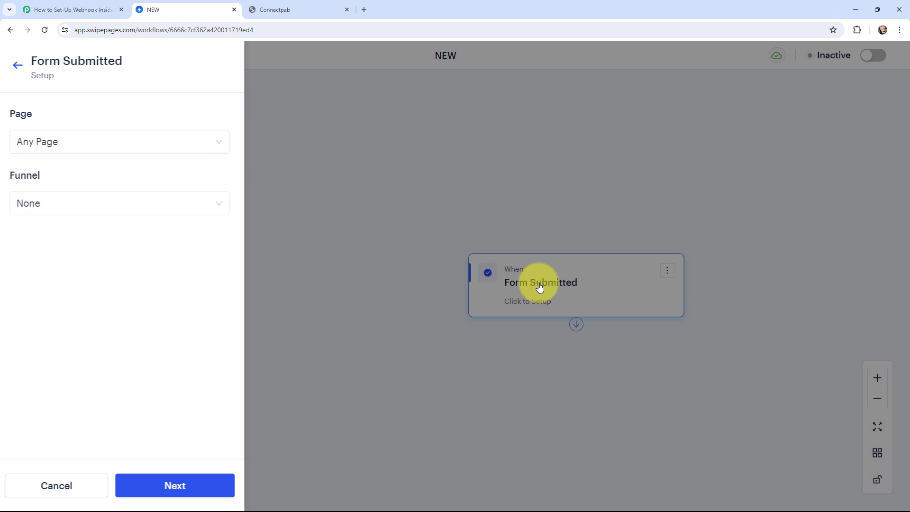
{"action": "left_click", "coordinate": [134, 145]}
{"action": "left_click", "coordinate": [120, 203]}
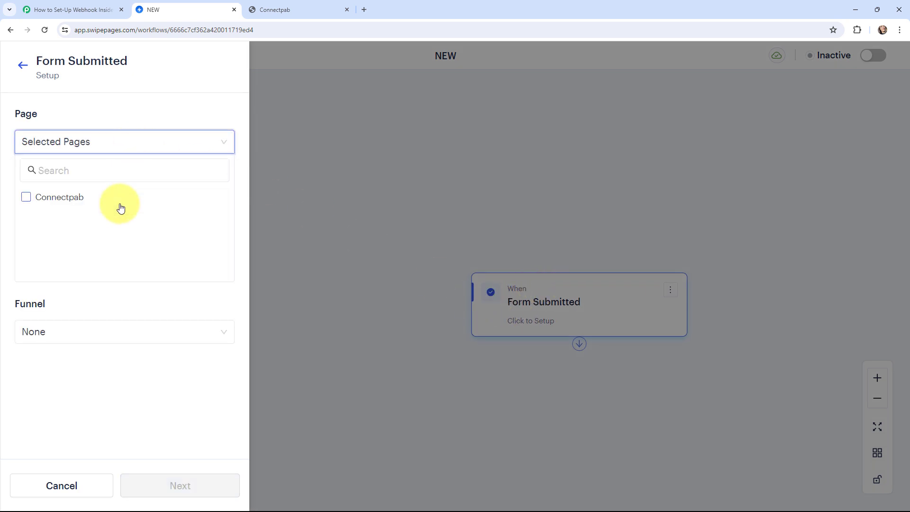
{"action": "left_click", "coordinate": [26, 199]}
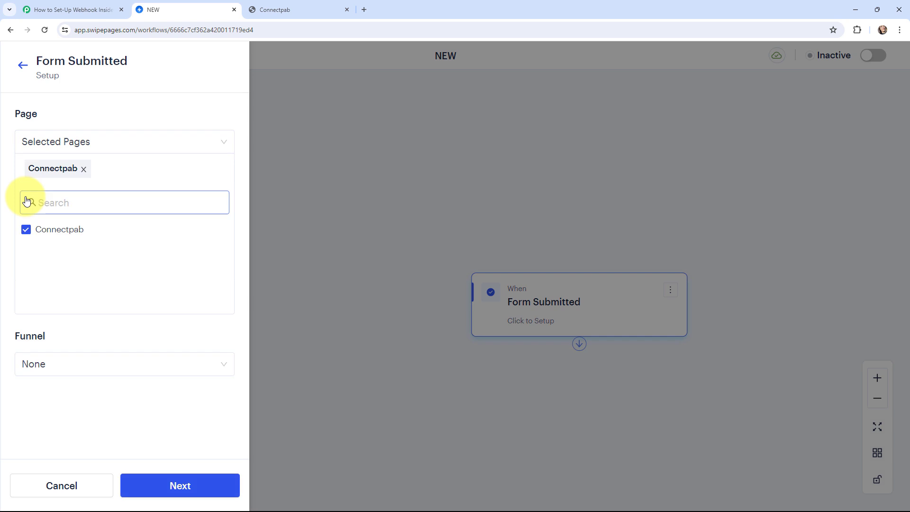
{"action": "left_click", "coordinate": [488, 208]}
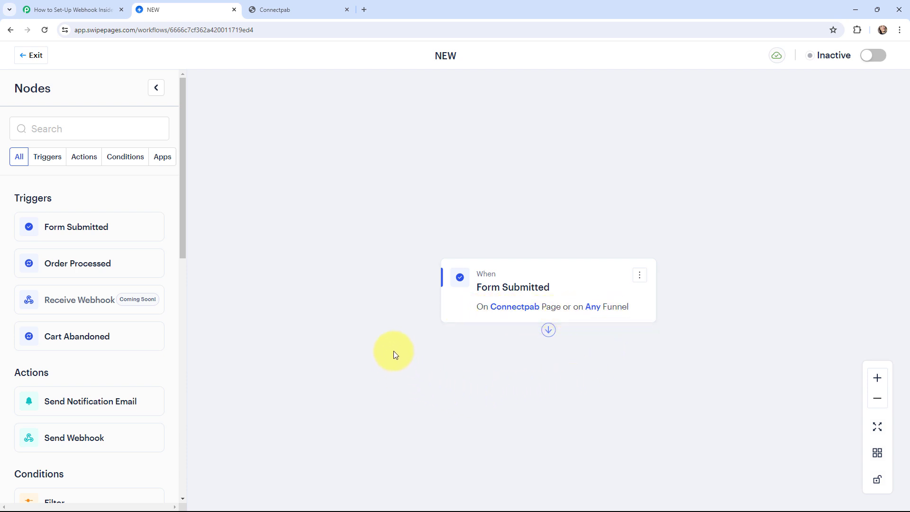
{"action": "scroll", "coordinate": [393, 352], "scroll_direction": "down", "scroll_amount": 1}
Step: Add a Send Webhook action below the Form Submitted trigger
{"action": "left_click_drag", "start_coordinate": [549, 306], "coordinate": [548, 338]}
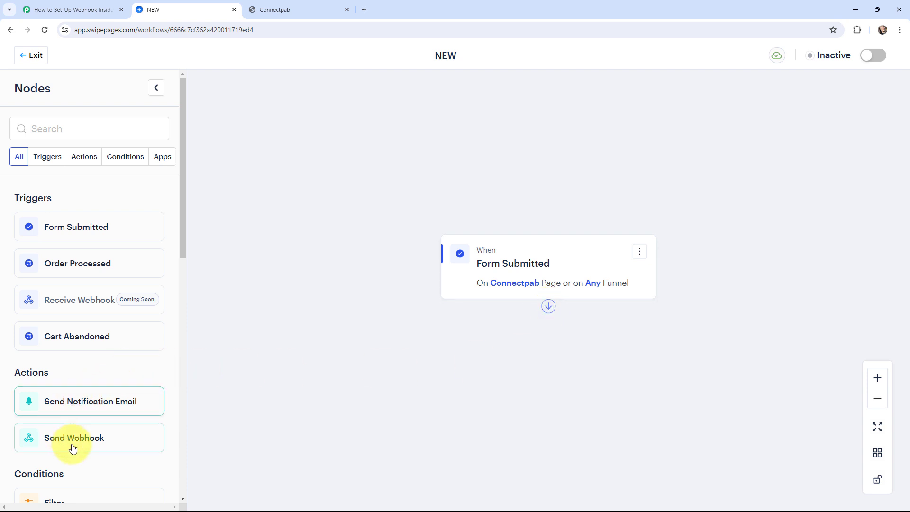
{"action": "left_click_drag", "start_coordinate": [55, 439], "coordinate": [536, 353]}
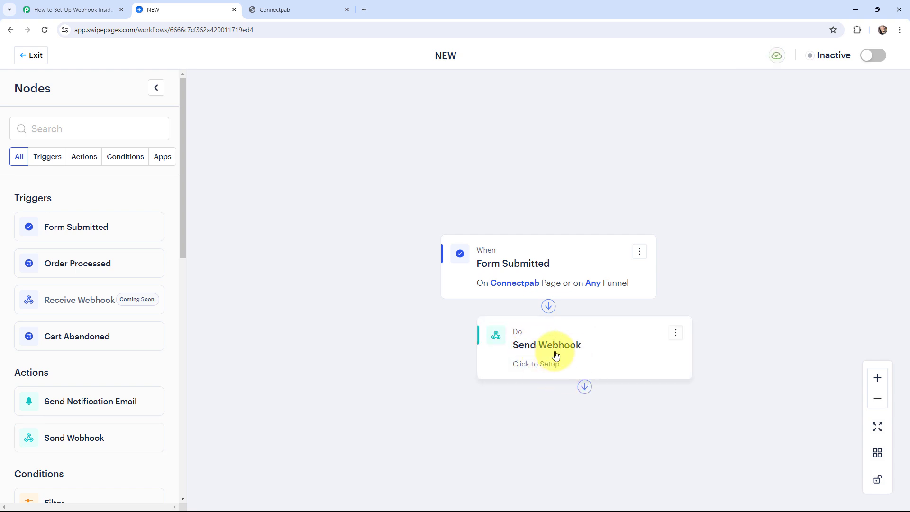
{"action": "left_click", "coordinate": [549, 362]}
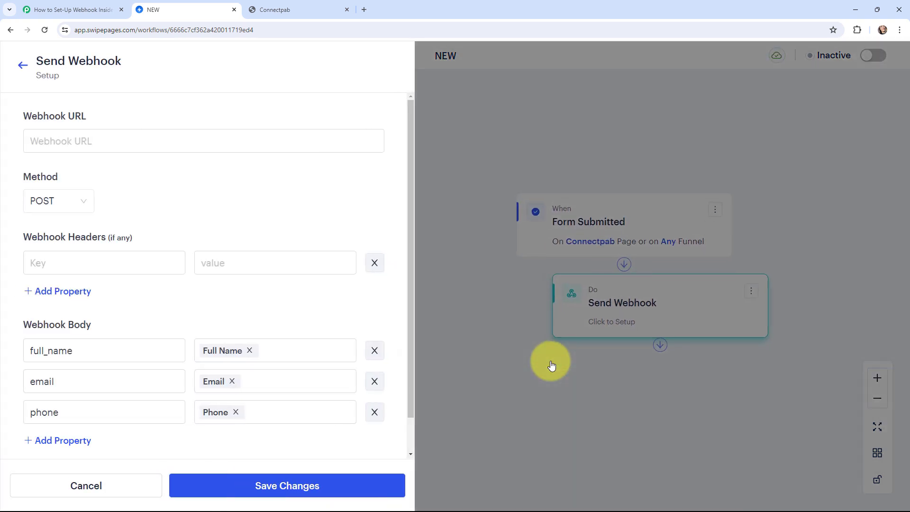
Step: Paste the copied Pabbly Connect webhook URL with POST method and run a test
{"action": "left_click", "coordinate": [46, 9]}
{"action": "left_click", "coordinate": [710, 274]}
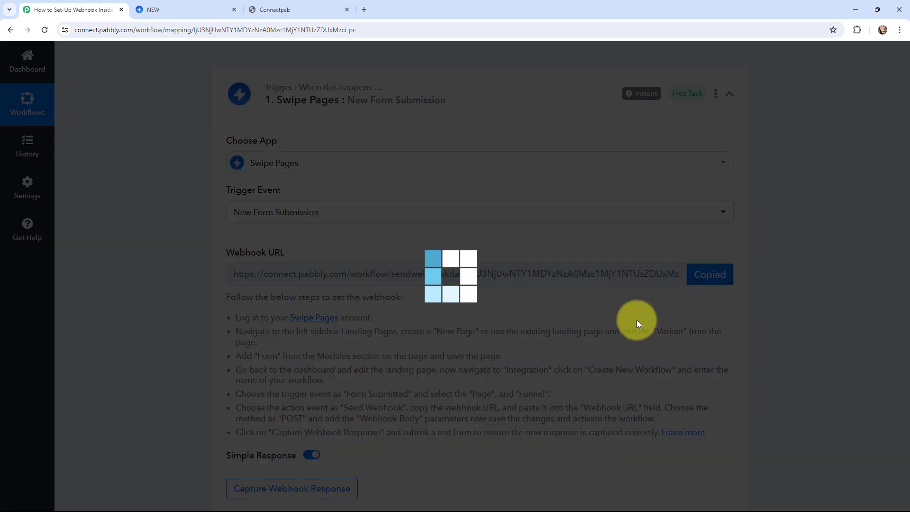
{"action": "left_click", "coordinate": [190, 8]}
{"action": "left_click", "coordinate": [99, 139]}
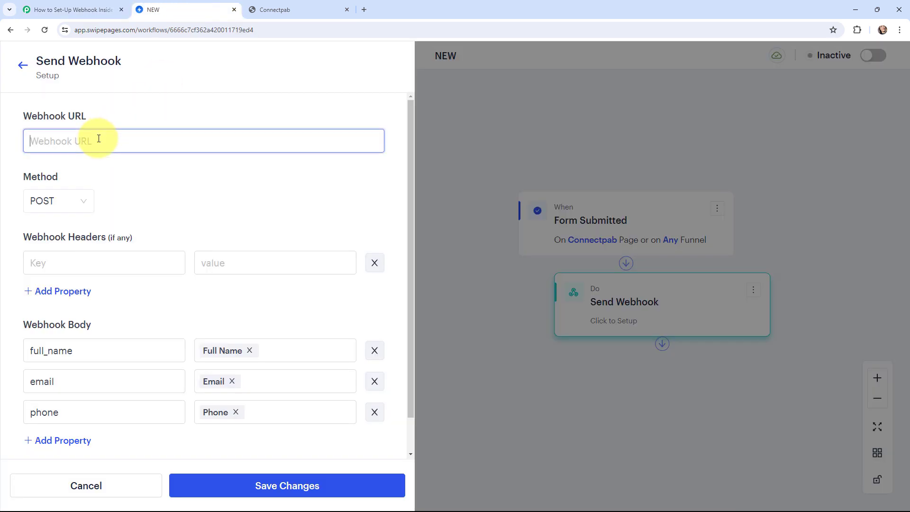
{"action": "key", "text": "ctrl+v"}
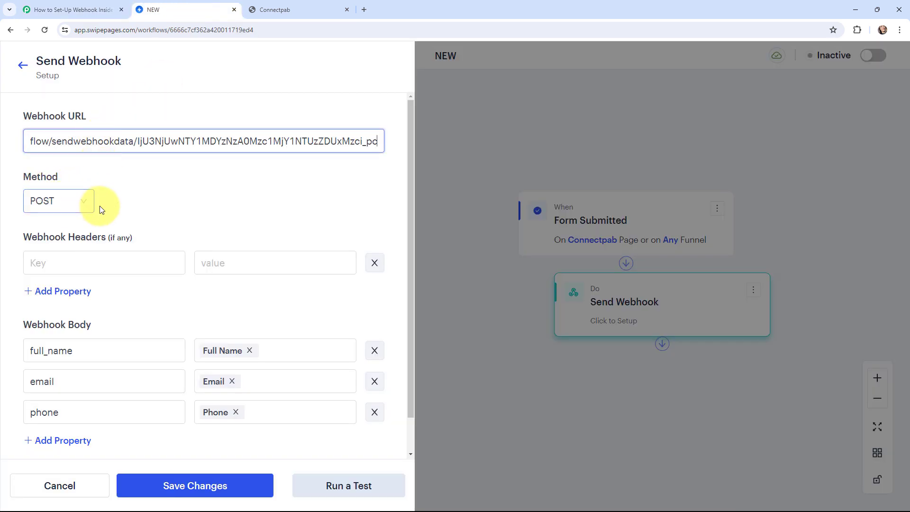
{"action": "scroll", "coordinate": [100, 206], "scroll_direction": "down", "scroll_amount": 1}
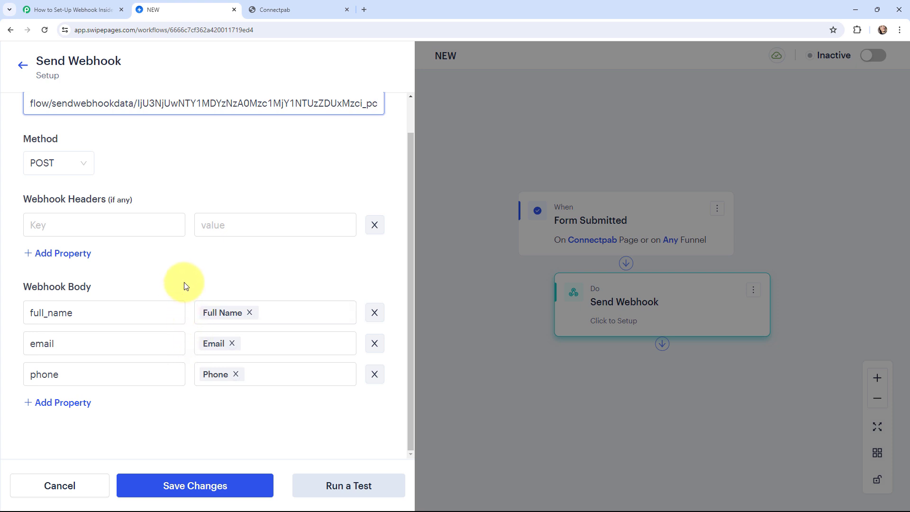
{"action": "left_click", "coordinate": [326, 478]}
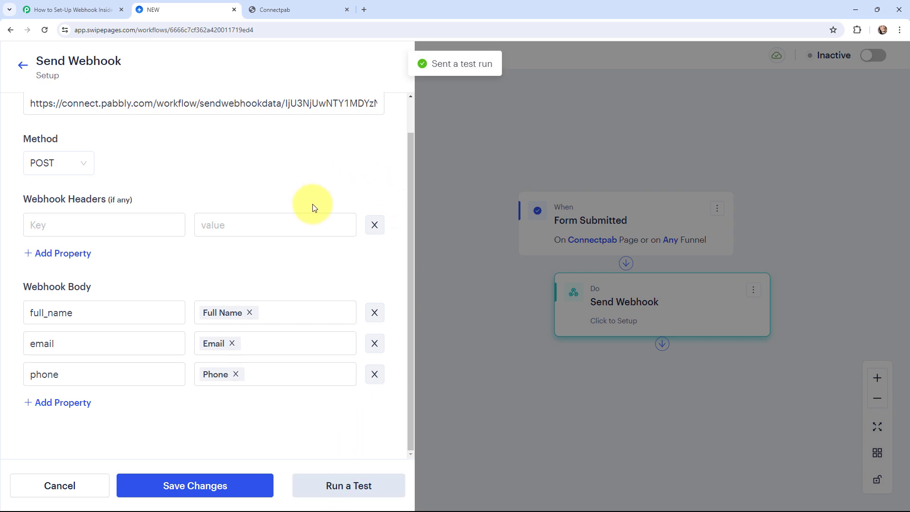
Step: Check the captured Phone, Full Name and Email values in Pabbly's received response
{"action": "left_click", "coordinate": [87, 4]}
{"action": "scroll", "coordinate": [443, 203], "scroll_direction": "down", "scroll_amount": 7}
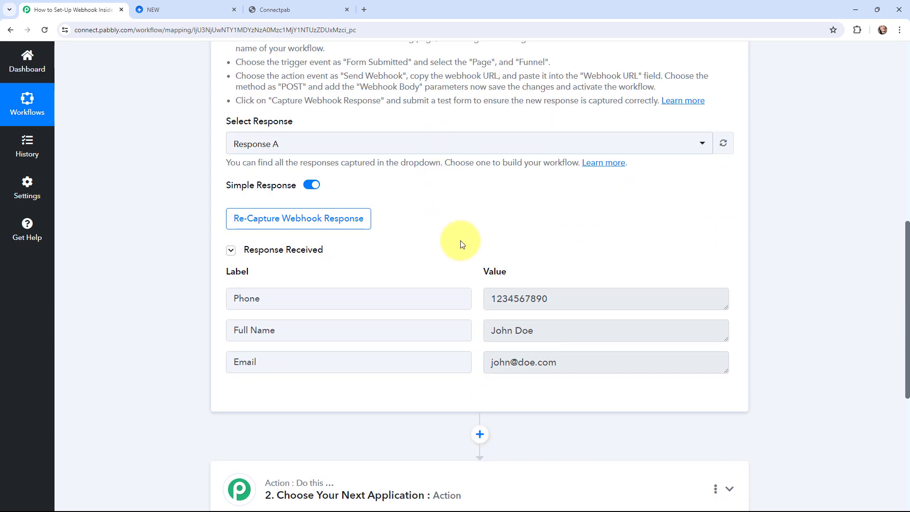
{"action": "left_click", "coordinate": [490, 298]}
{"action": "left_click_drag", "start_coordinate": [487, 298], "coordinate": [573, 299]}
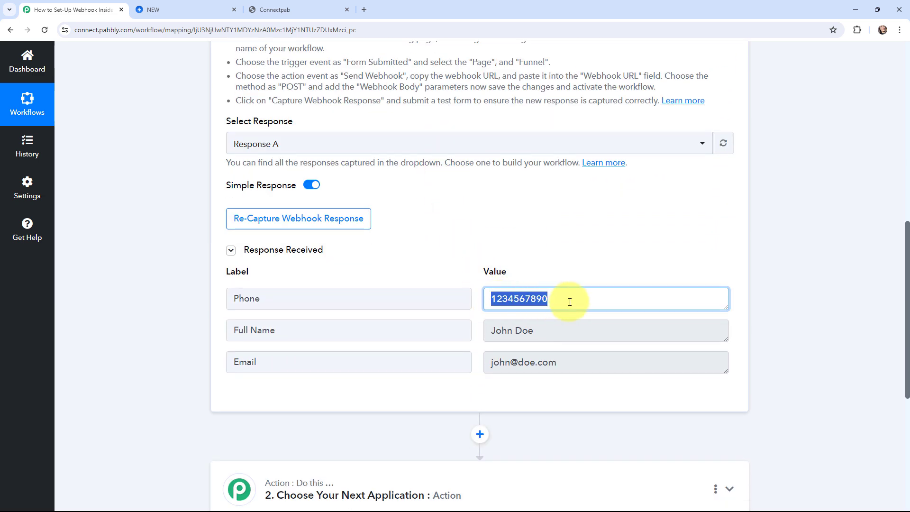
{"action": "left_click_drag", "start_coordinate": [490, 332], "coordinate": [555, 337]}
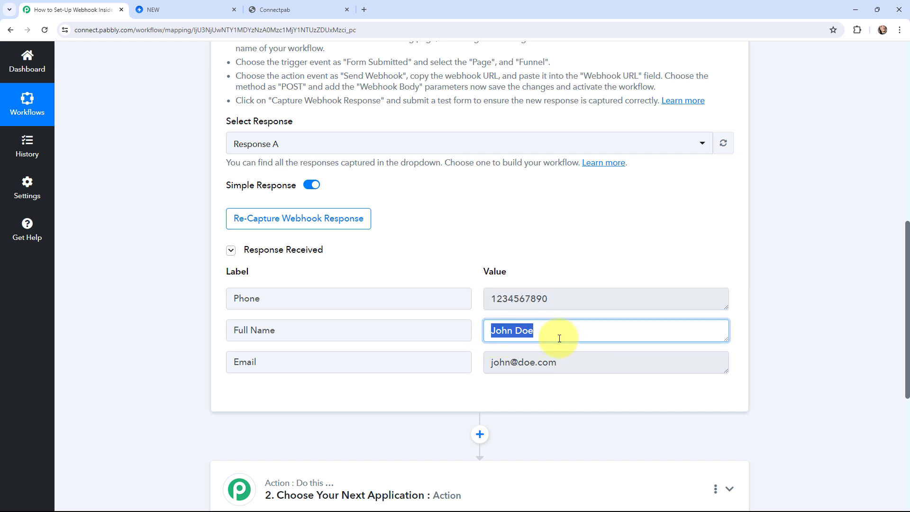
{"action": "left_click", "coordinate": [492, 363]}
{"action": "left_click_drag", "start_coordinate": [493, 363], "coordinate": [561, 363]}
{"action": "left_click", "coordinate": [175, 252]}
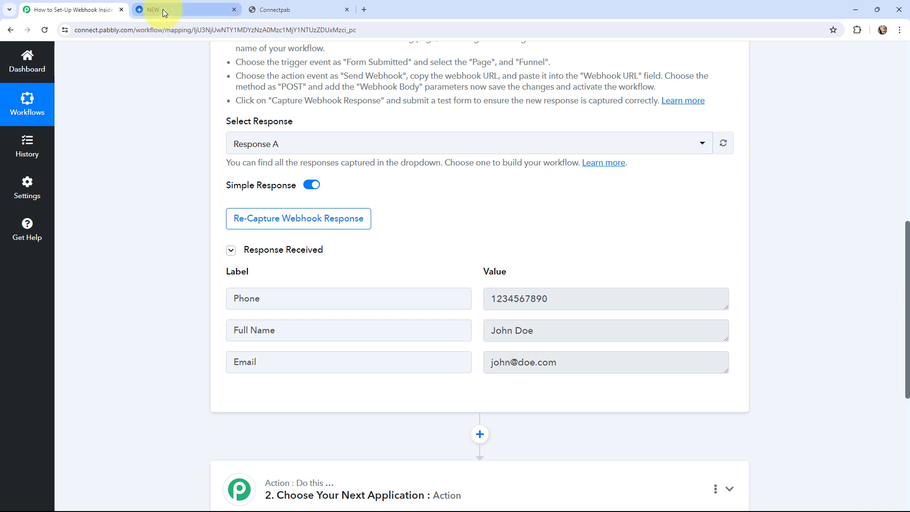
Step: Save the Send Webhook action and switch the NEW workflow from Inactive to Active
{"action": "left_click", "coordinate": [197, 10]}
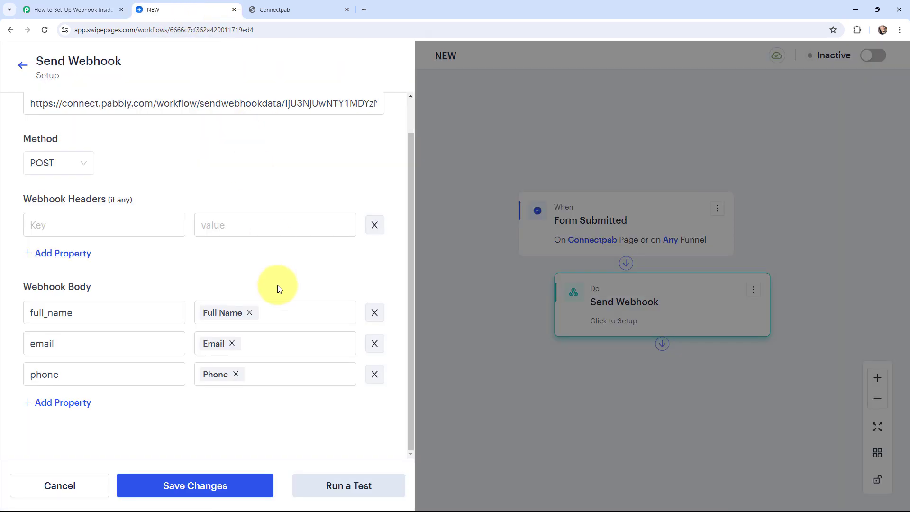
{"action": "left_click", "coordinate": [227, 483]}
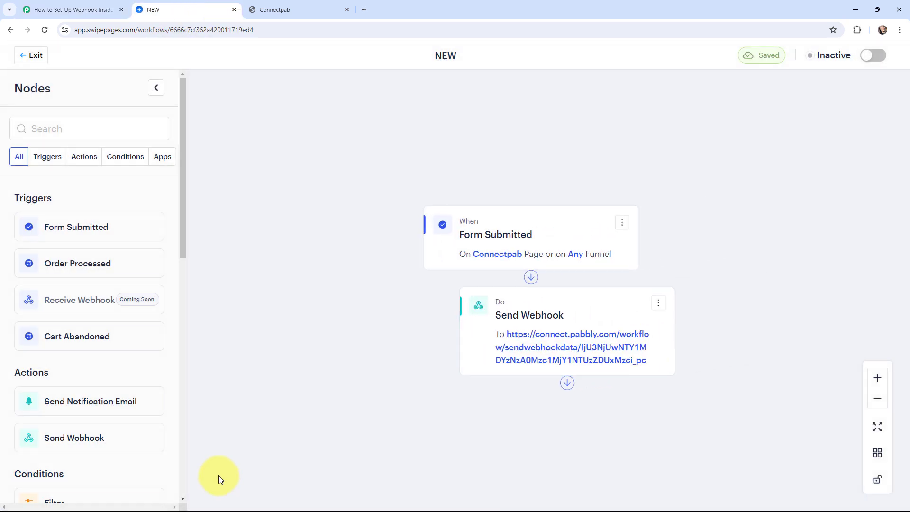
{"action": "left_click", "coordinate": [878, 58]}
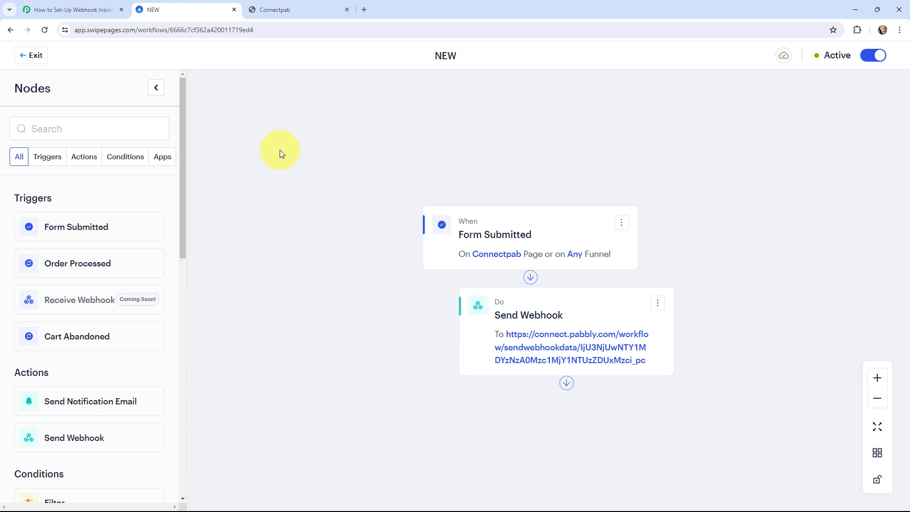
{"action": "left_click", "coordinate": [64, 4]}
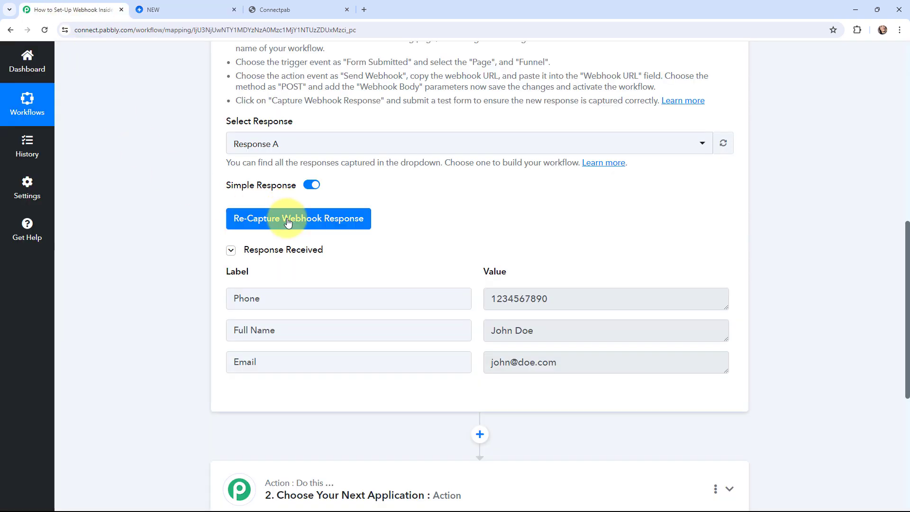
Step: Re-capture the webhook response, confirming with Yes, and glance at the Connectpab form page
{"action": "left_click", "coordinate": [304, 218]}
{"action": "left_click", "coordinate": [417, 343]}
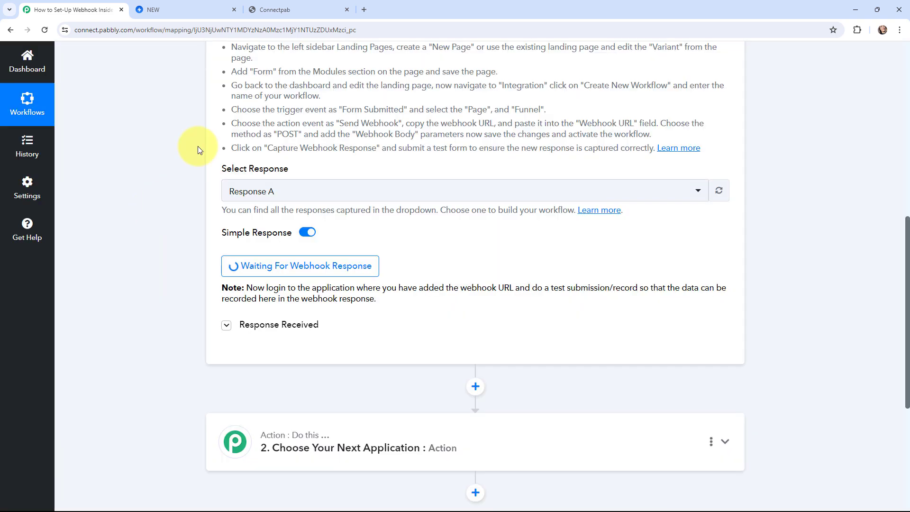
{"action": "left_click", "coordinate": [277, 6]}
{"action": "left_click", "coordinate": [76, 6]}
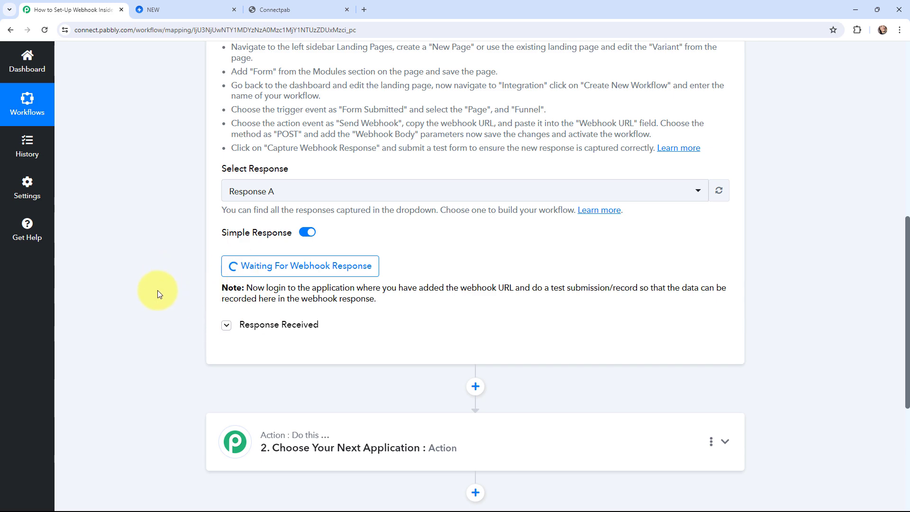
Step: On the Connectpab form page, enter a test full name and email address
{"action": "left_click", "coordinate": [277, 10]}
{"action": "scroll", "coordinate": [820, 362], "scroll_direction": "down", "scroll_amount": 5}
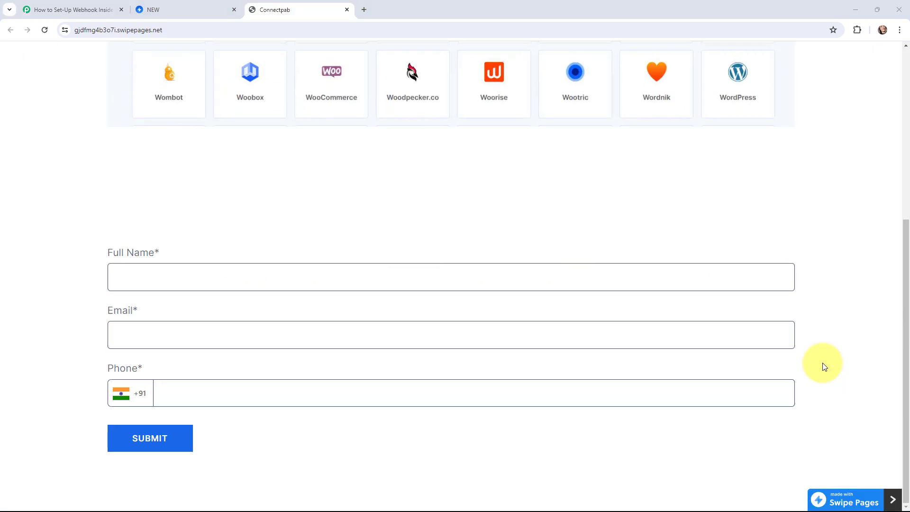
{"action": "left_click", "coordinate": [364, 270]}
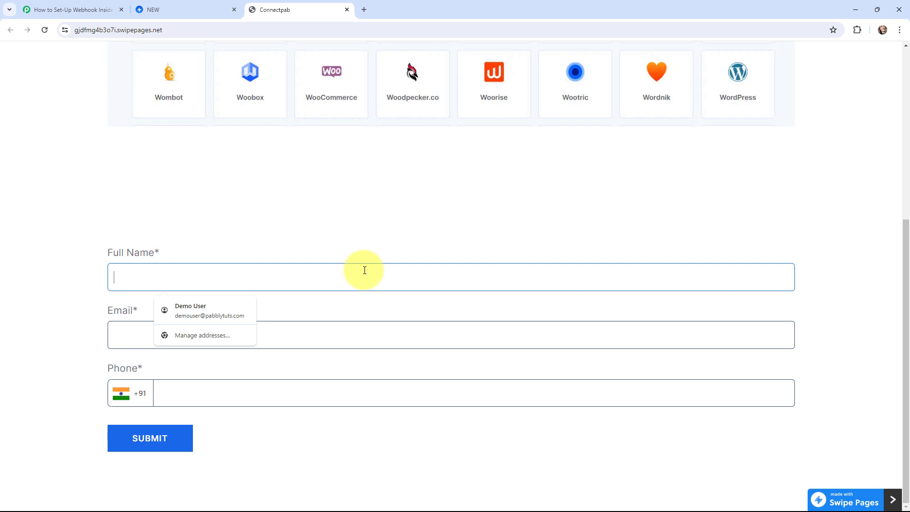
{"action": "type", "text": "Tummy User"}
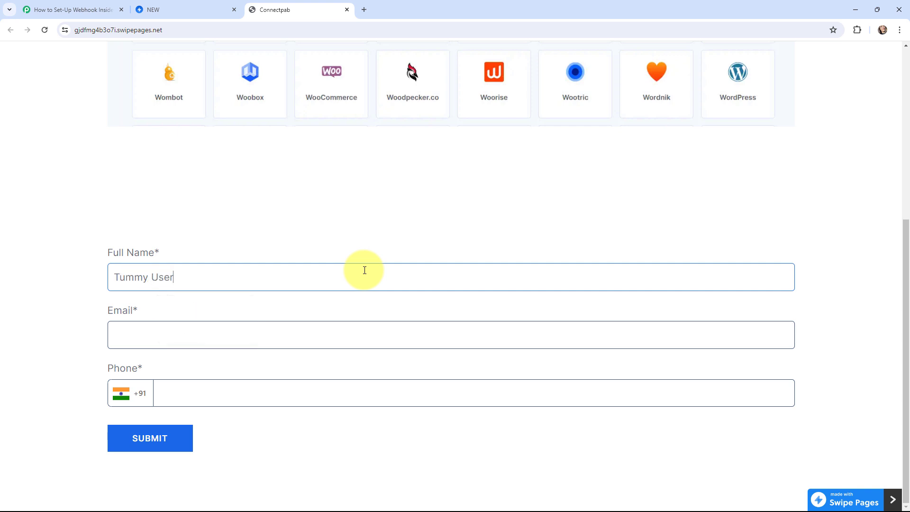
{"action": "left_click", "coordinate": [298, 337]}
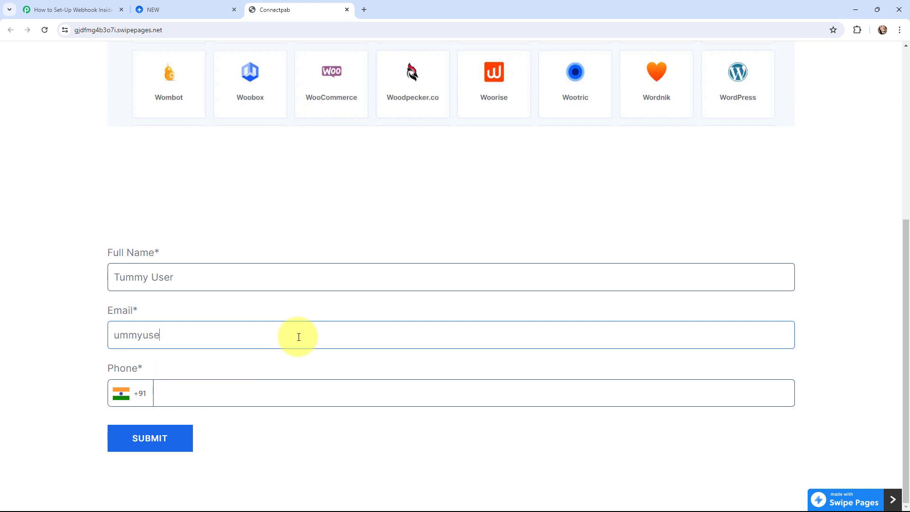
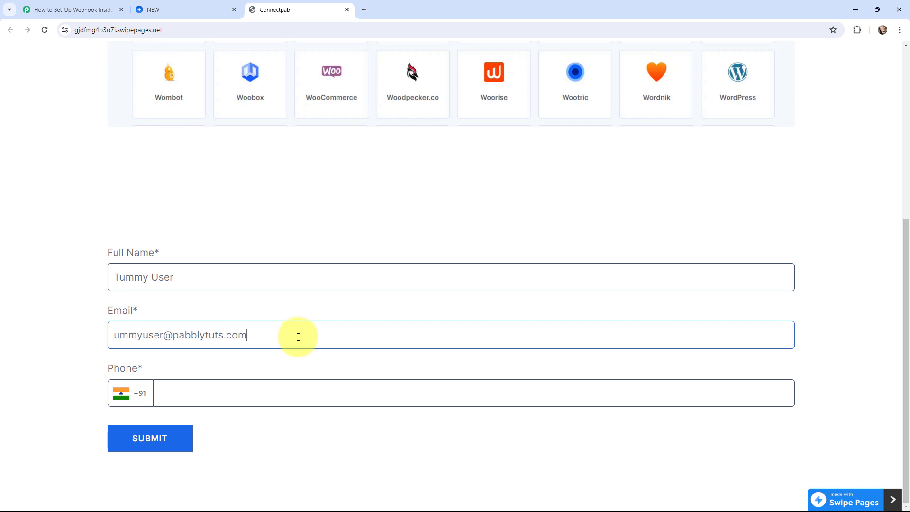
Step: Add a test phone number and submit the form entry
{"action": "left_click", "coordinate": [285, 383]}
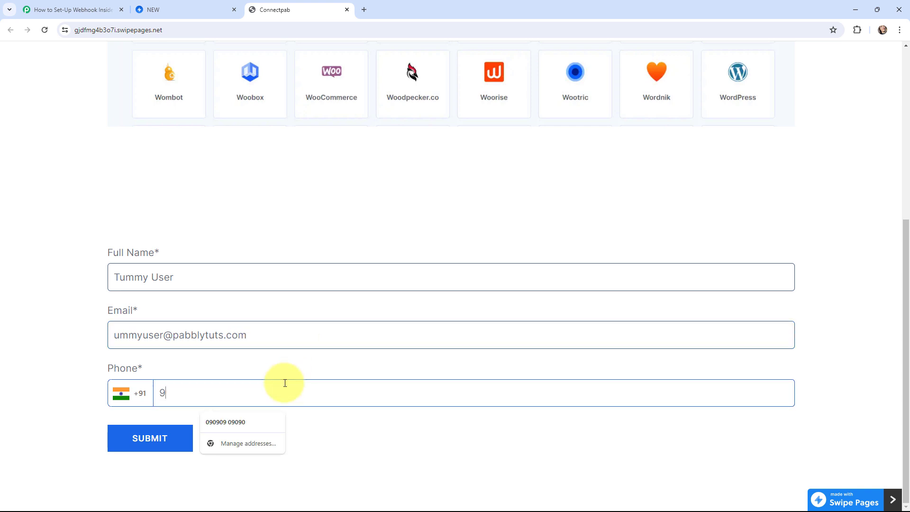
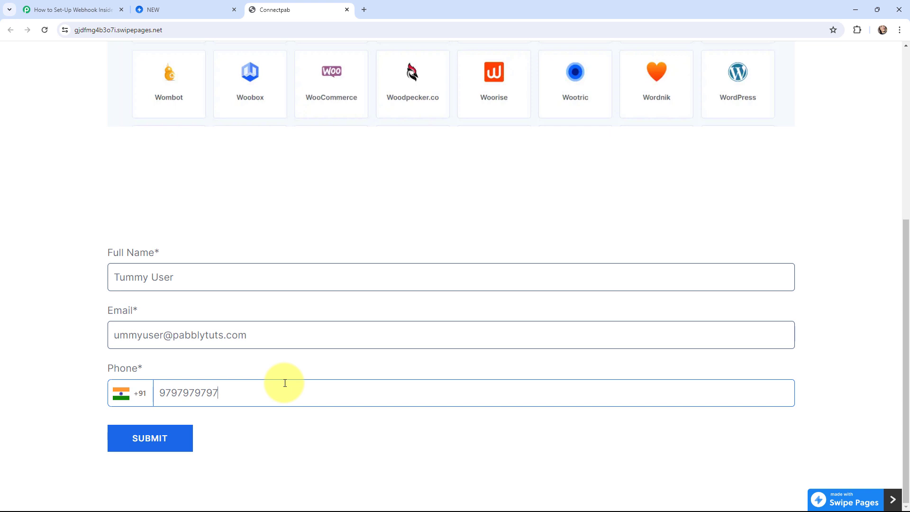
{"action": "left_click", "coordinate": [149, 441]}
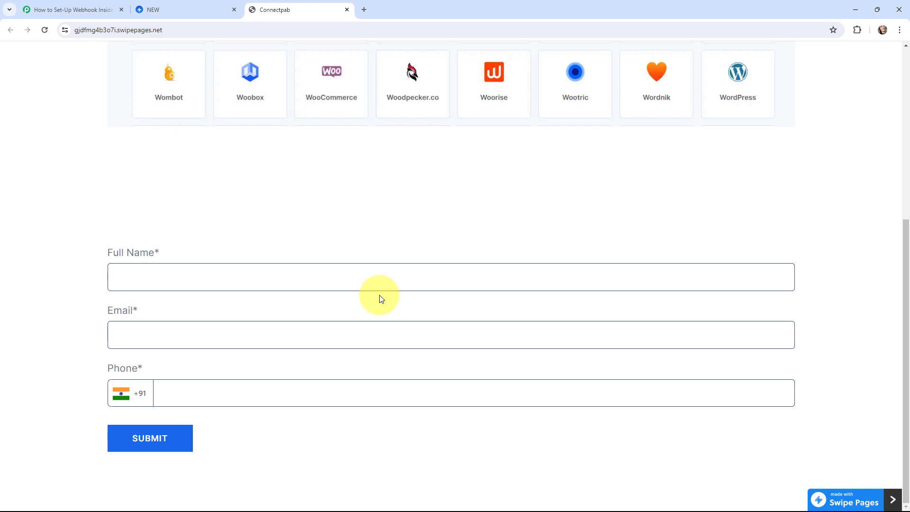
{"action": "left_click", "coordinate": [76, 11]}
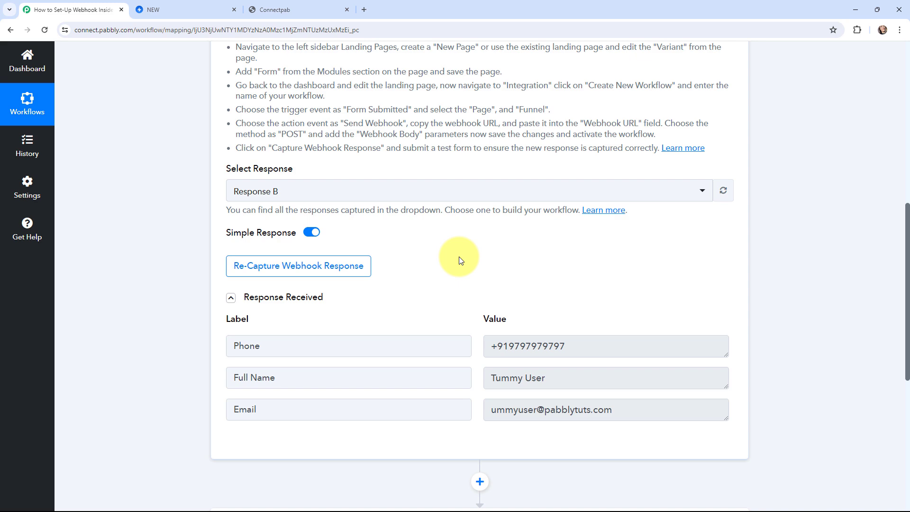
Step: Review the captured Response B values, then collapse the Swipe Pages trigger step
{"action": "scroll", "coordinate": [459, 256], "scroll_direction": "up", "scroll_amount": 9}
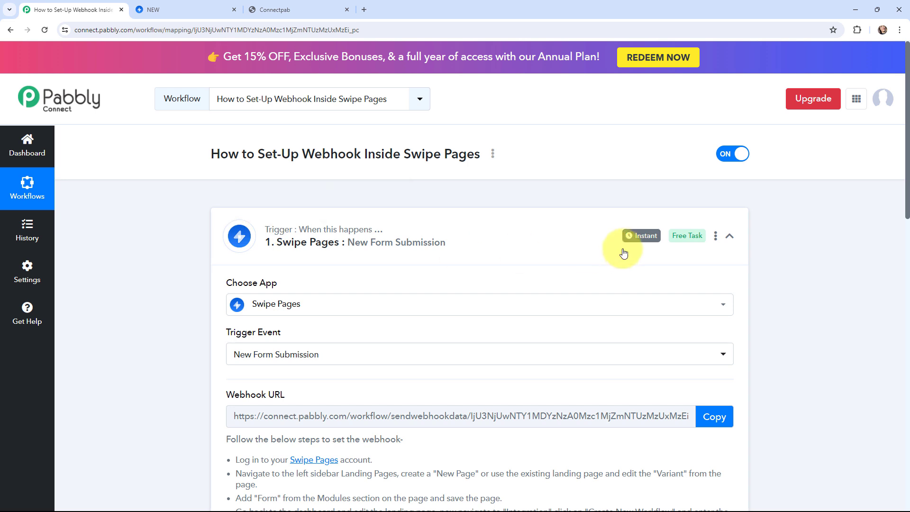
{"action": "mouse_move", "coordinate": [633, 241]}
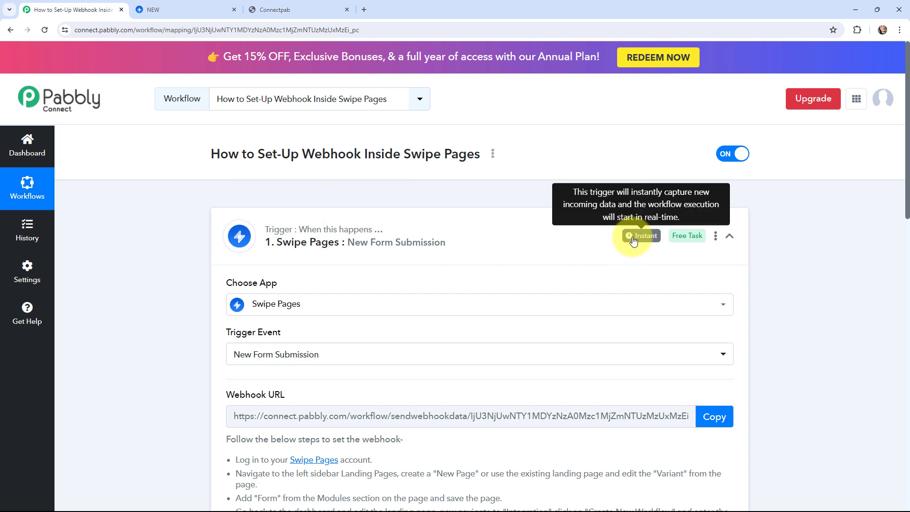
{"action": "left_click", "coordinate": [215, 223]}
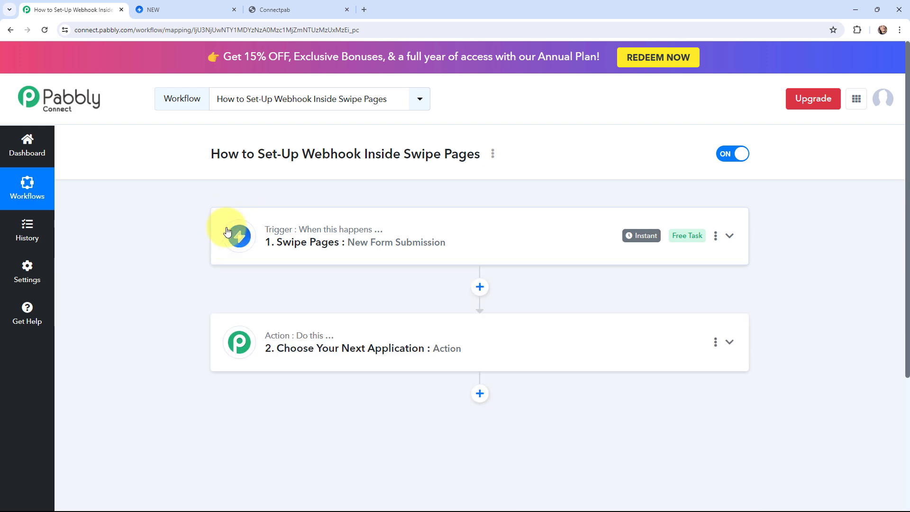
Step: Expand the action step's app choices and collapse it again
{"action": "left_click", "coordinate": [223, 325]}
{"action": "scroll", "coordinate": [156, 256], "scroll_direction": "down", "scroll_amount": 2}
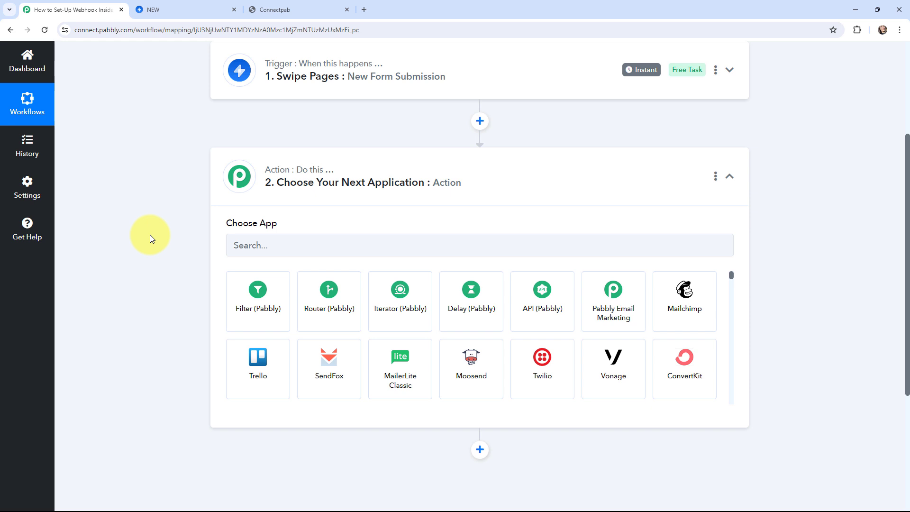
{"action": "left_click", "coordinate": [227, 185]}
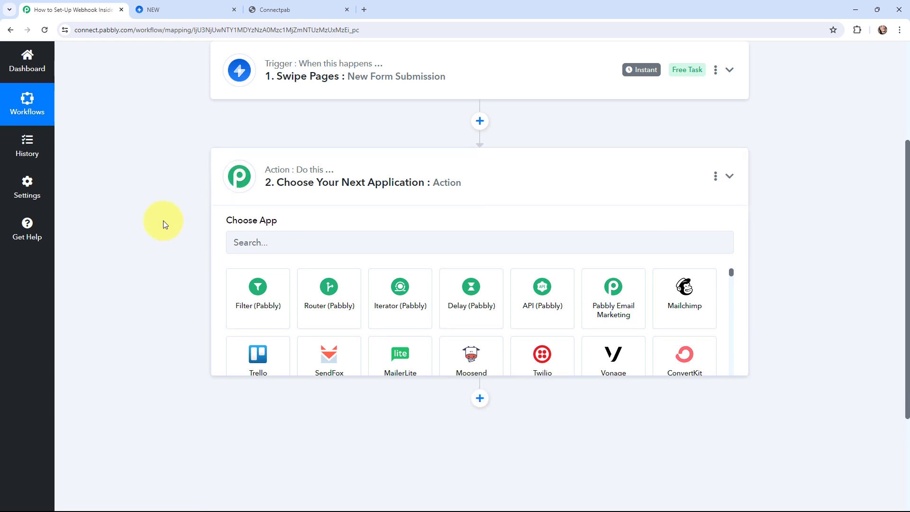
{"action": "scroll", "coordinate": [163, 220], "scroll_direction": "up", "scroll_amount": 3}
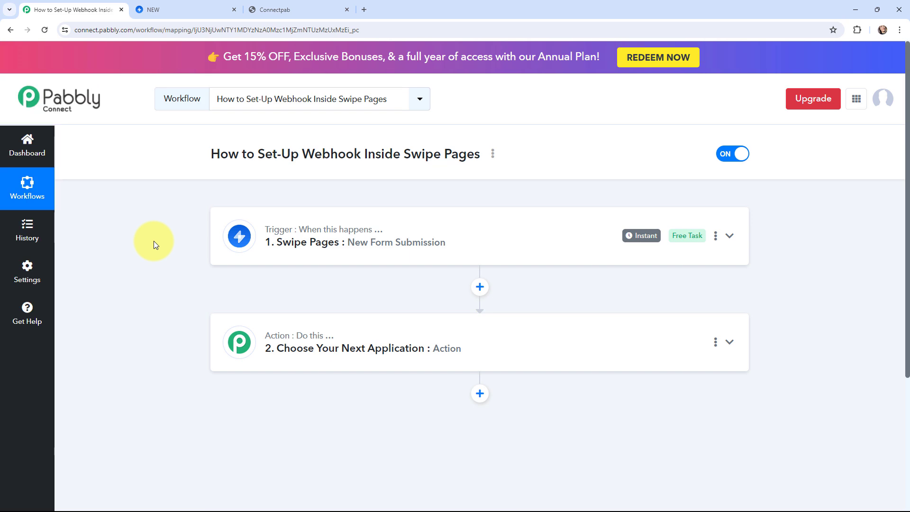